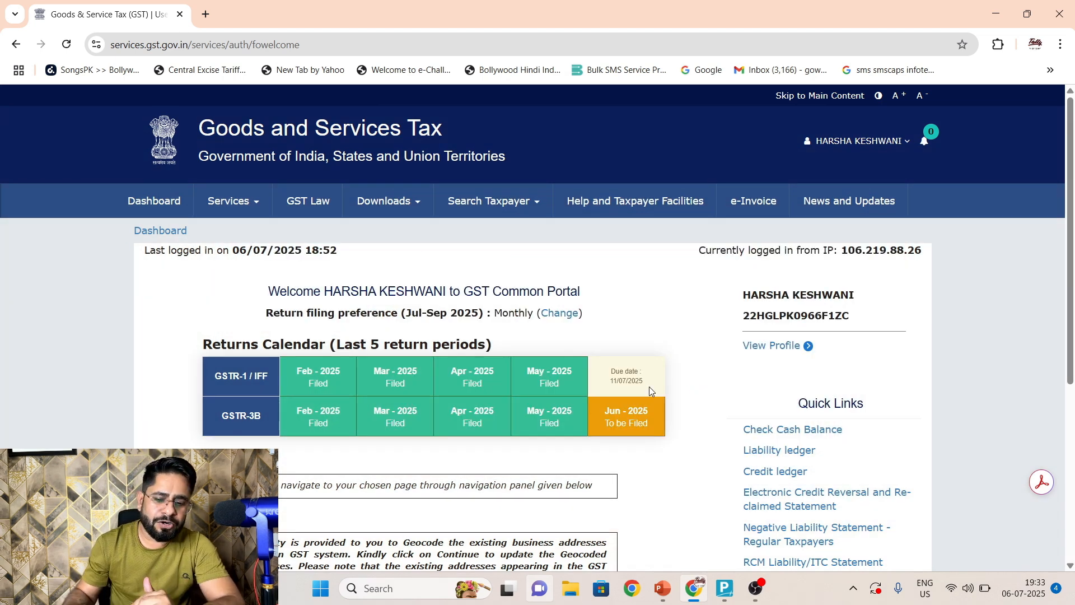
Check the June 2025 GSTR-3B due date in the returns calendar and open the Returns Dashboard
{"action": "mouse_move", "coordinate": [630, 430]}
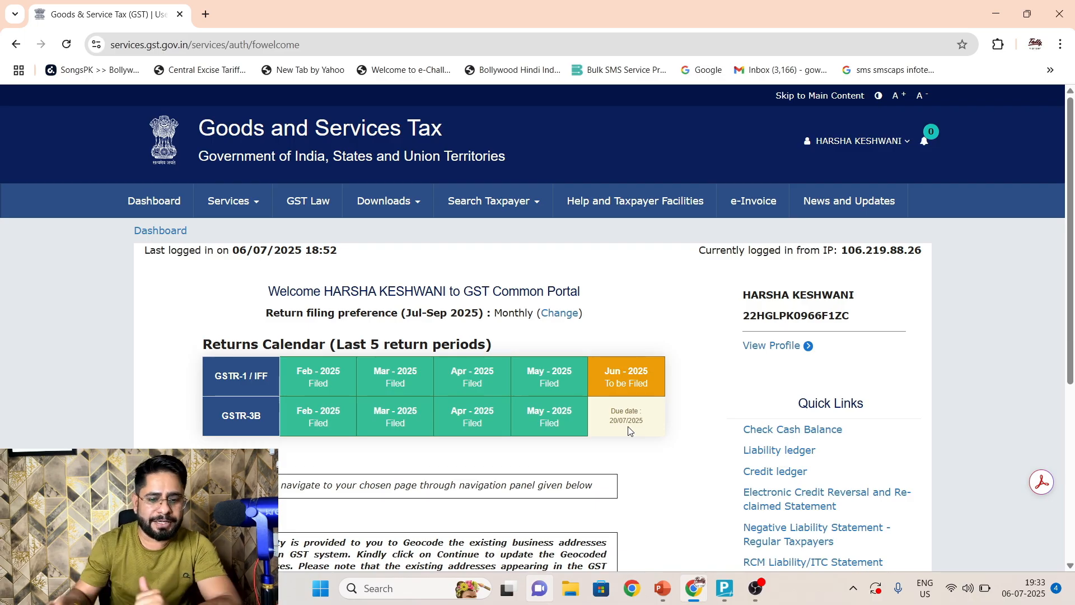
{"action": "left_click", "coordinate": [233, 200]}
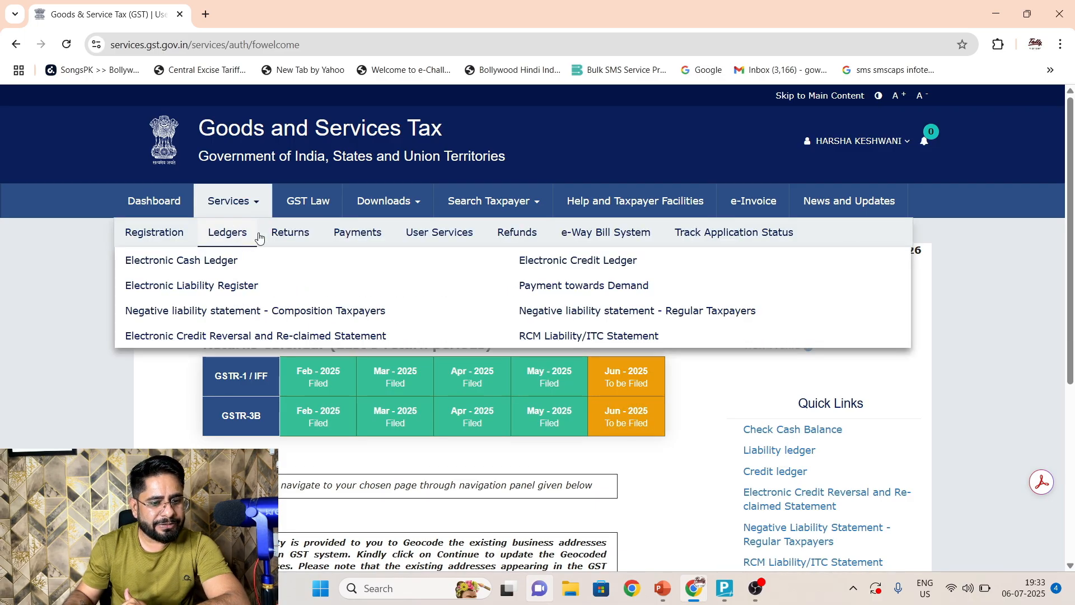
{"action": "mouse_move", "coordinate": [289, 237]}
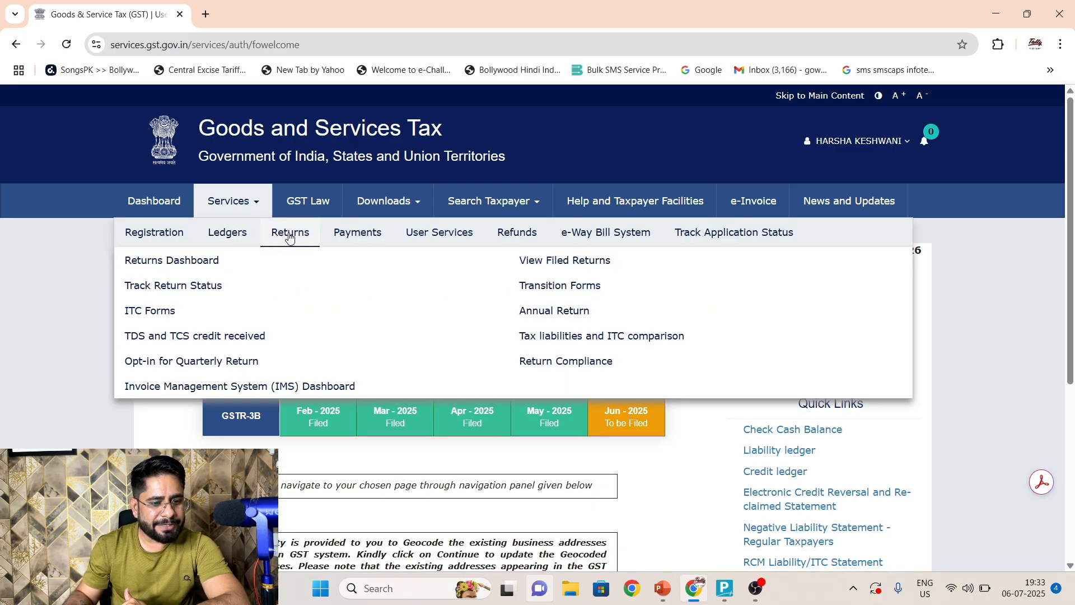
{"action": "left_click", "coordinate": [183, 261]}
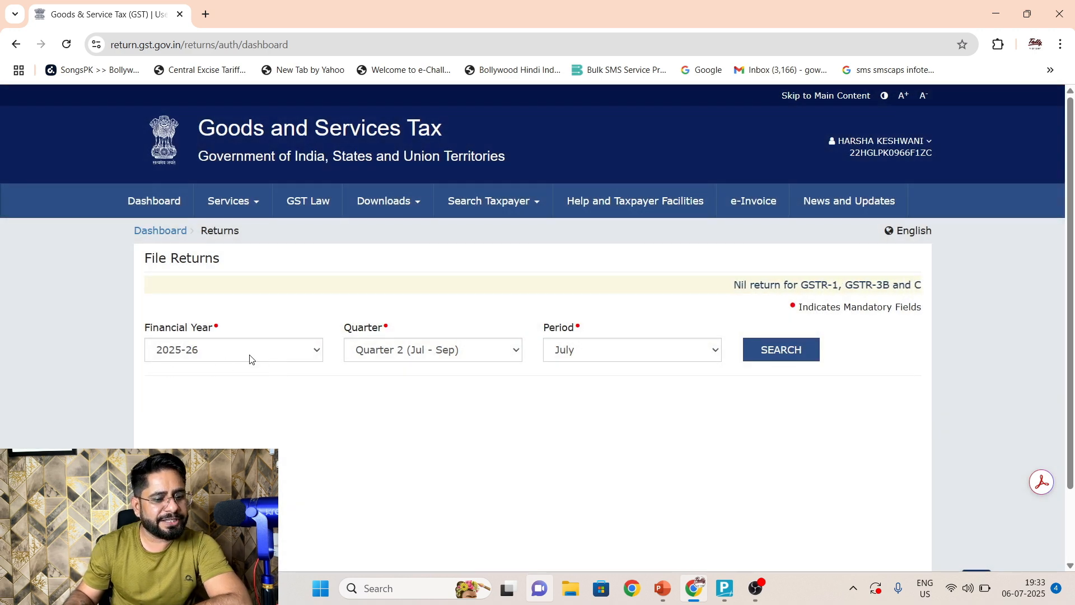
Search the returns for Quarter 1 (Apr - Jun), period May, of financial year 2025-26
{"action": "left_click", "coordinate": [488, 357]}
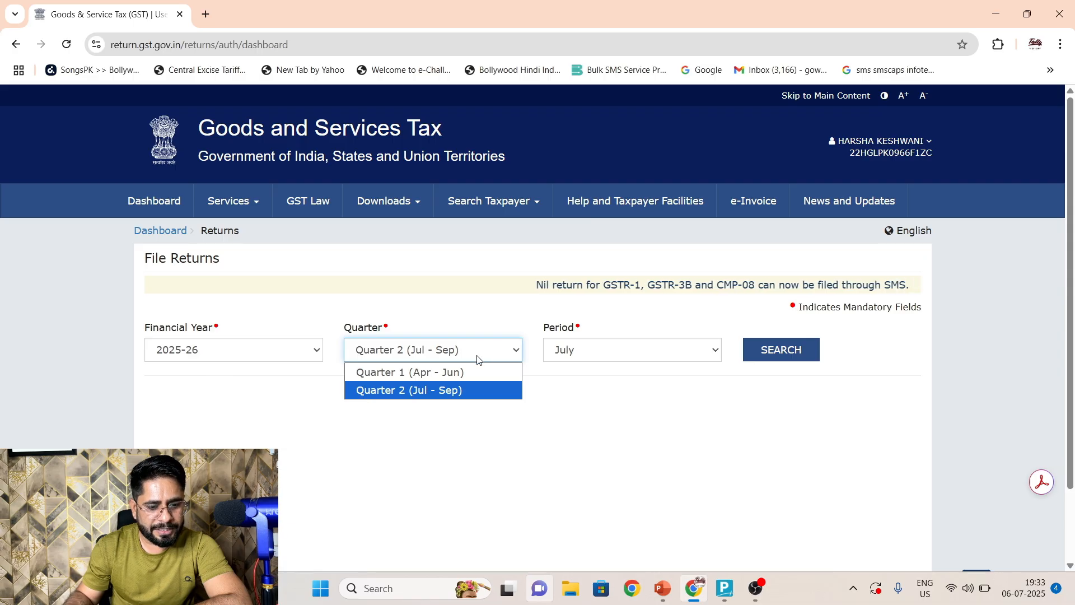
{"action": "left_click", "coordinate": [385, 373]}
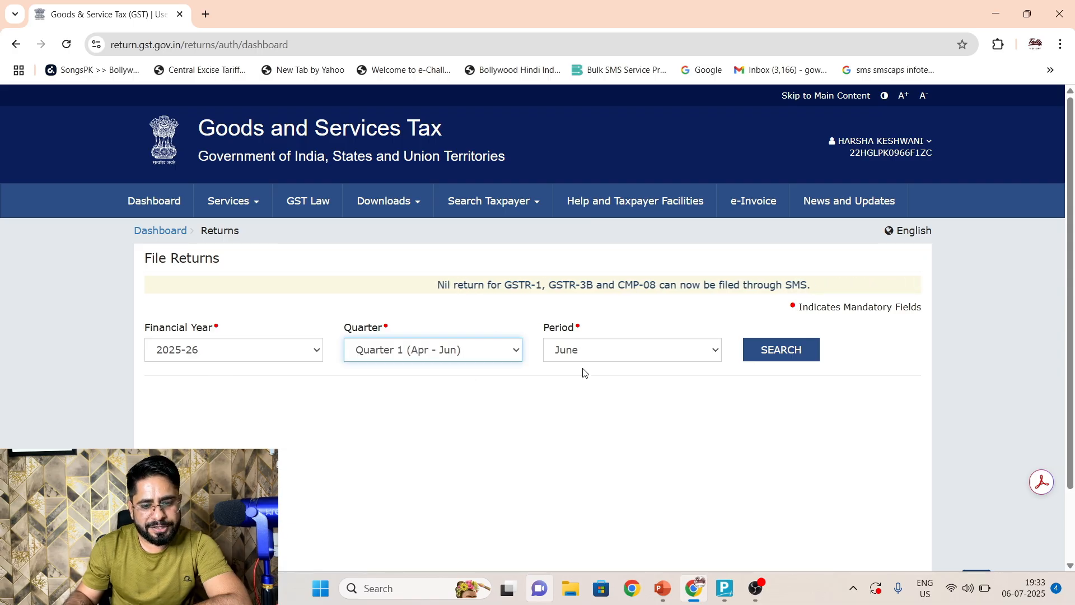
{"action": "left_click", "coordinate": [580, 350]}
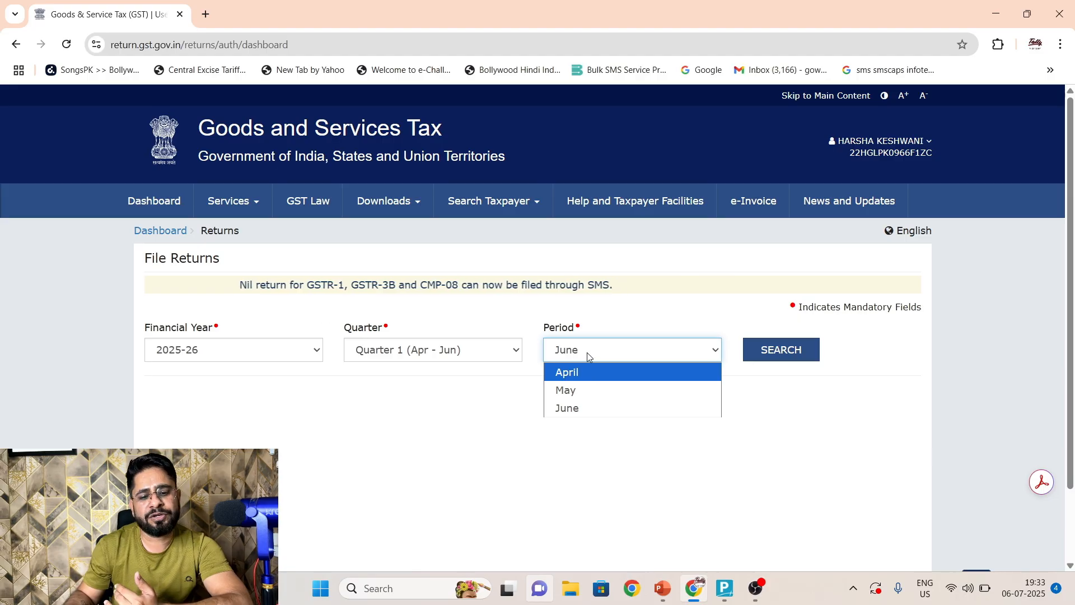
{"action": "left_click", "coordinate": [592, 389]}
{"action": "left_click", "coordinate": [785, 358]}
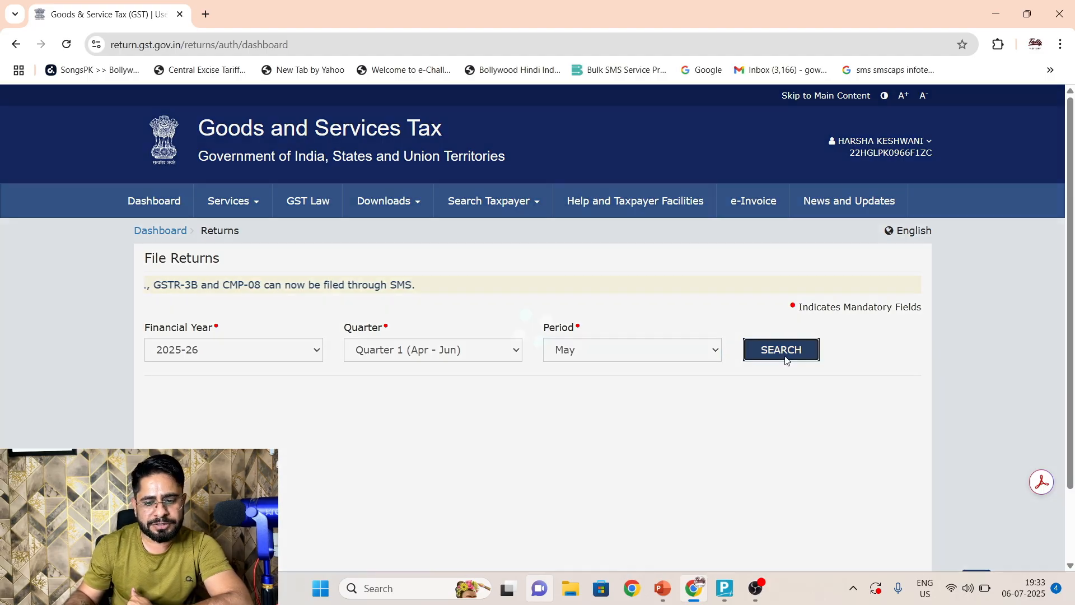
View the filed GSTR-1 for May and examine its Add Record Details sections
{"action": "scroll", "coordinate": [819, 227], "scroll_direction": "down", "scroll_amount": 6}
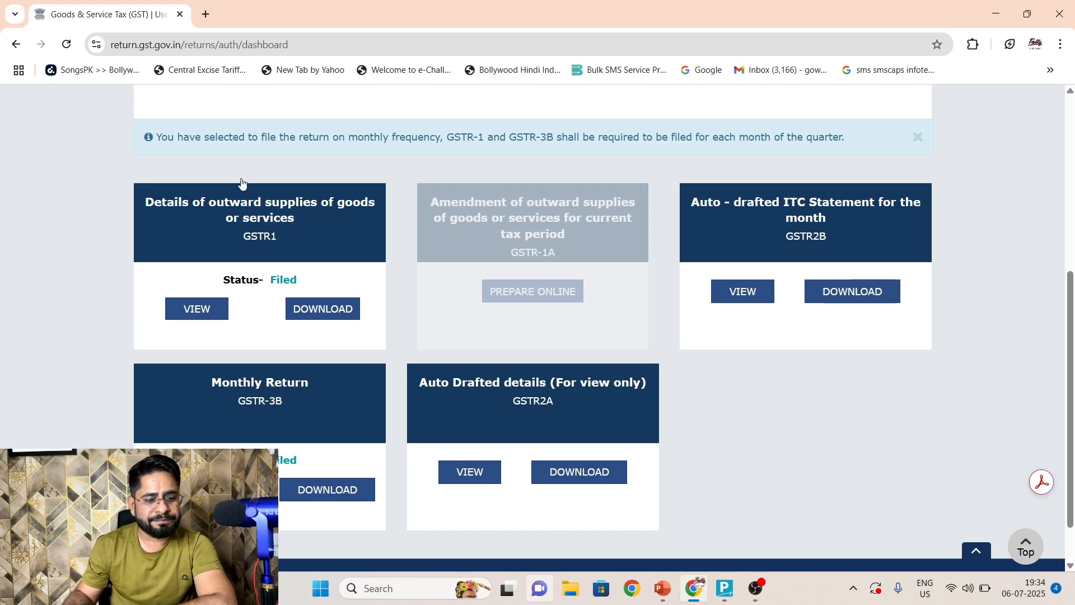
{"action": "left_click", "coordinate": [197, 316]}
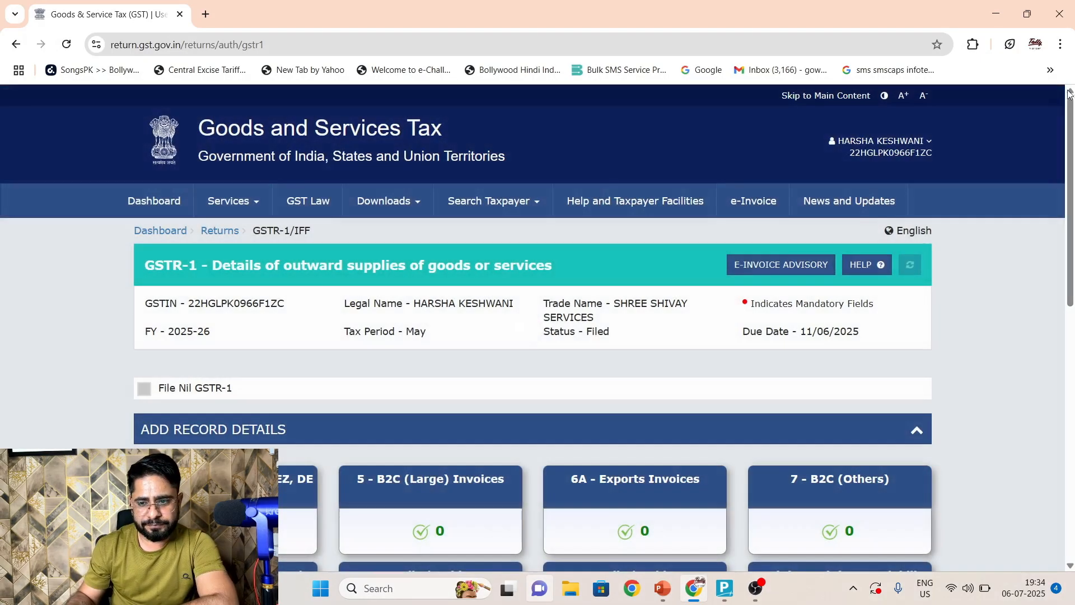
{"action": "scroll", "coordinate": [532, 336], "scroll_direction": "down", "scroll_amount": 2}
{"action": "scroll", "coordinate": [286, 180], "scroll_direction": "down", "scroll_amount": 3}
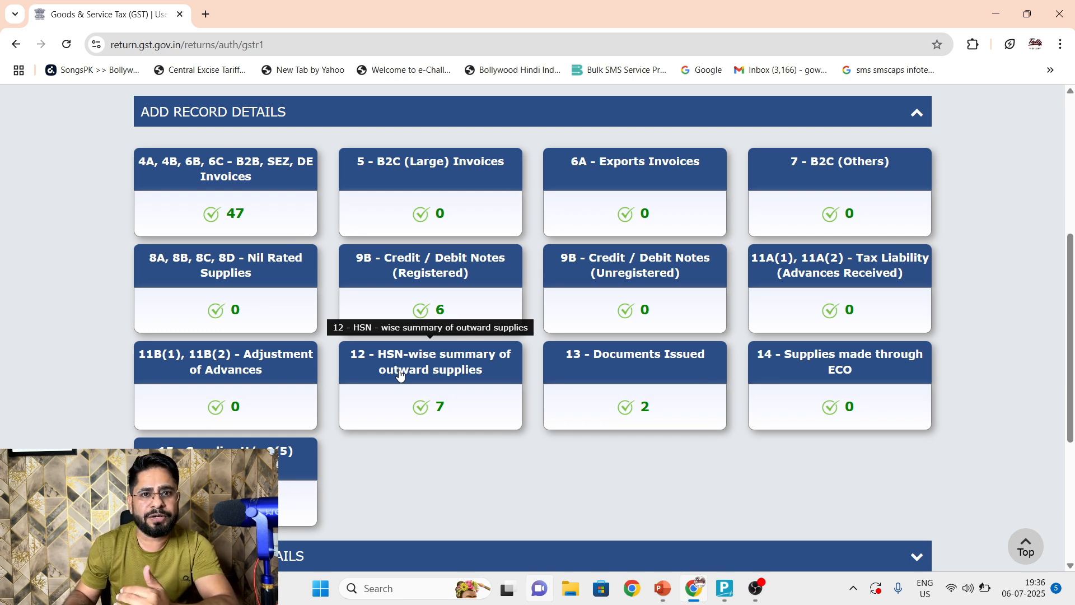
Review the recipient-wise records of the B2B, SEZ, DE Invoices section and return to the GSTR-1 overview
{"action": "left_click", "coordinate": [231, 217]}
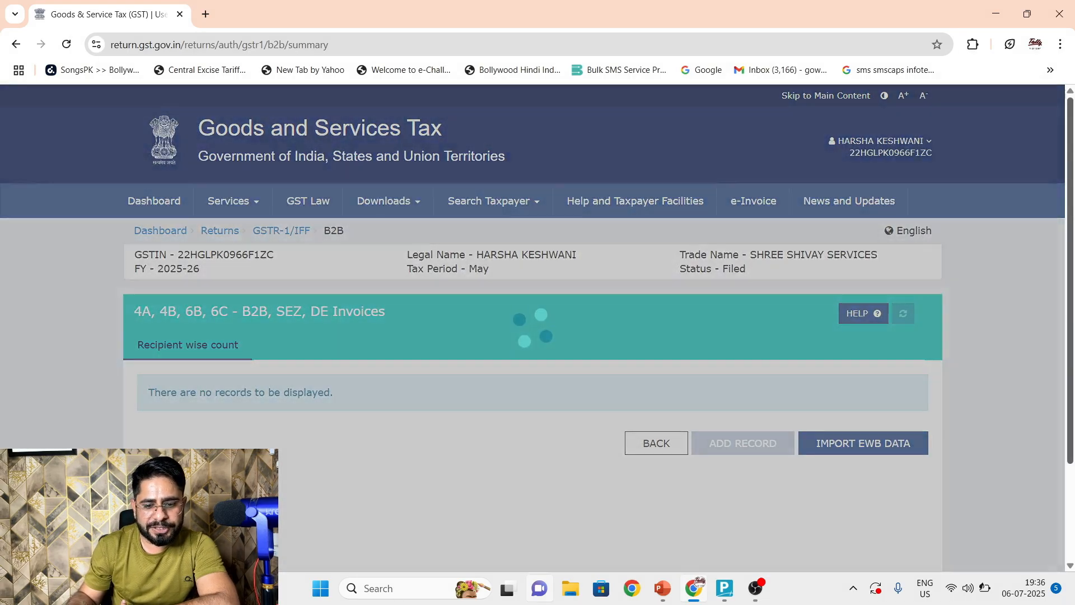
{"action": "scroll", "coordinate": [560, 285], "scroll_direction": "down", "scroll_amount": 3}
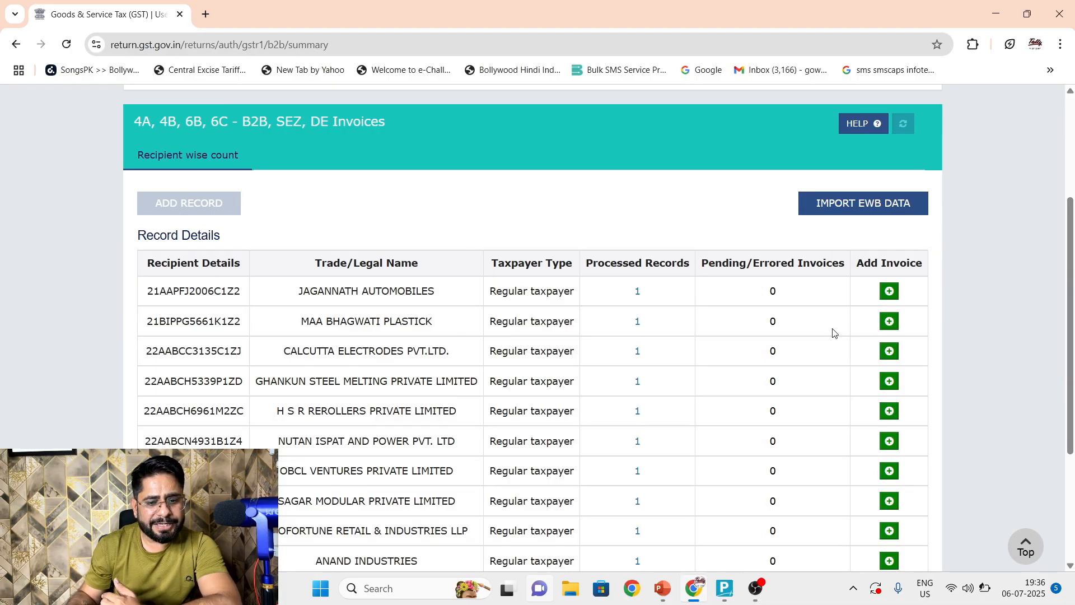
{"action": "left_click_drag", "start_coordinate": [1073, 273], "coordinate": [1073, 380]}
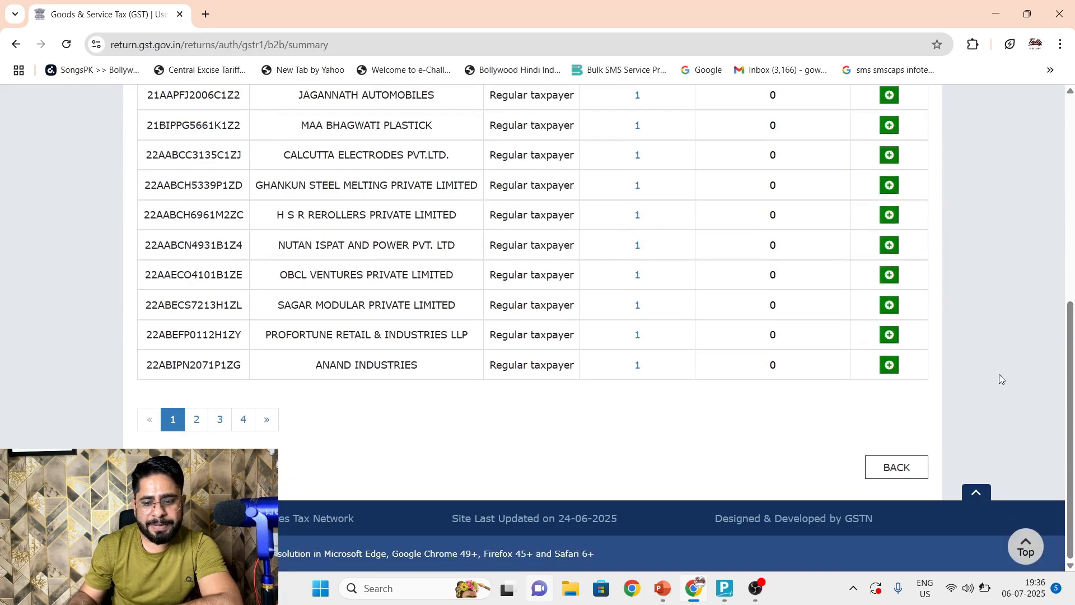
{"action": "left_click", "coordinate": [898, 470]}
Review the HSN-wise summary of outward supplies for B2B supplies and return to the GSTR-1 overview
{"action": "scroll", "coordinate": [896, 469], "scroll_direction": "down", "scroll_amount": 5}
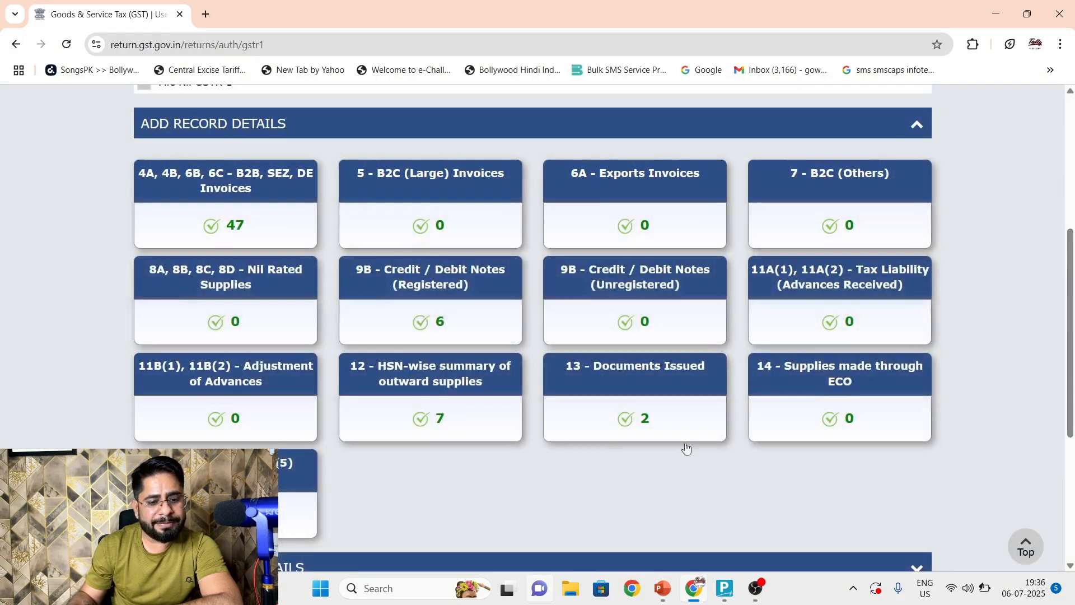
{"action": "left_click", "coordinate": [440, 418]}
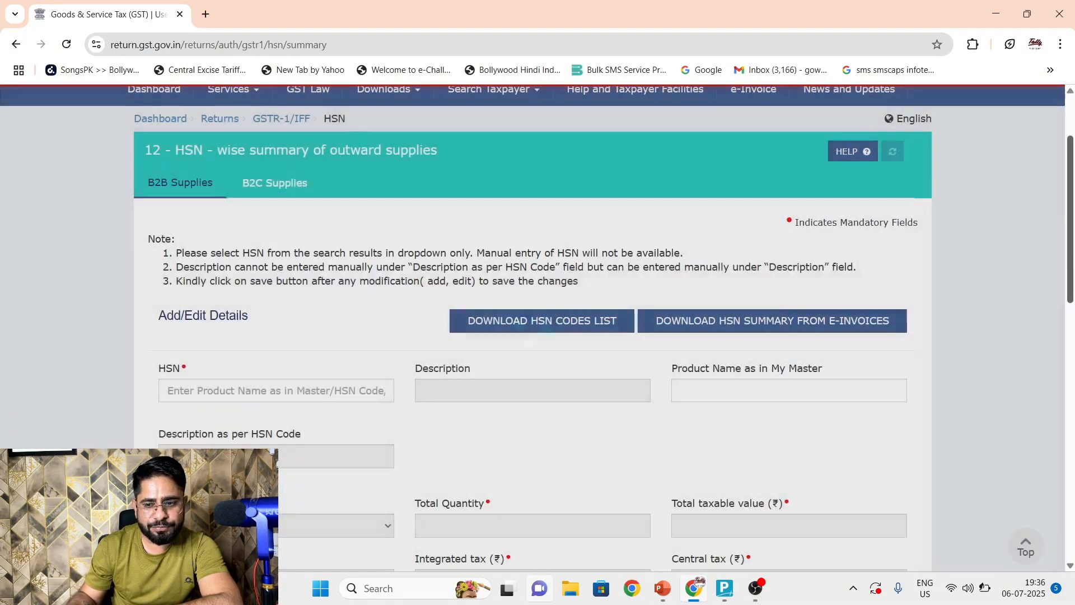
{"action": "scroll", "coordinate": [446, 421], "scroll_direction": "down", "scroll_amount": 13}
{"action": "scroll", "coordinate": [972, 504], "scroll_direction": "down", "scroll_amount": 1}
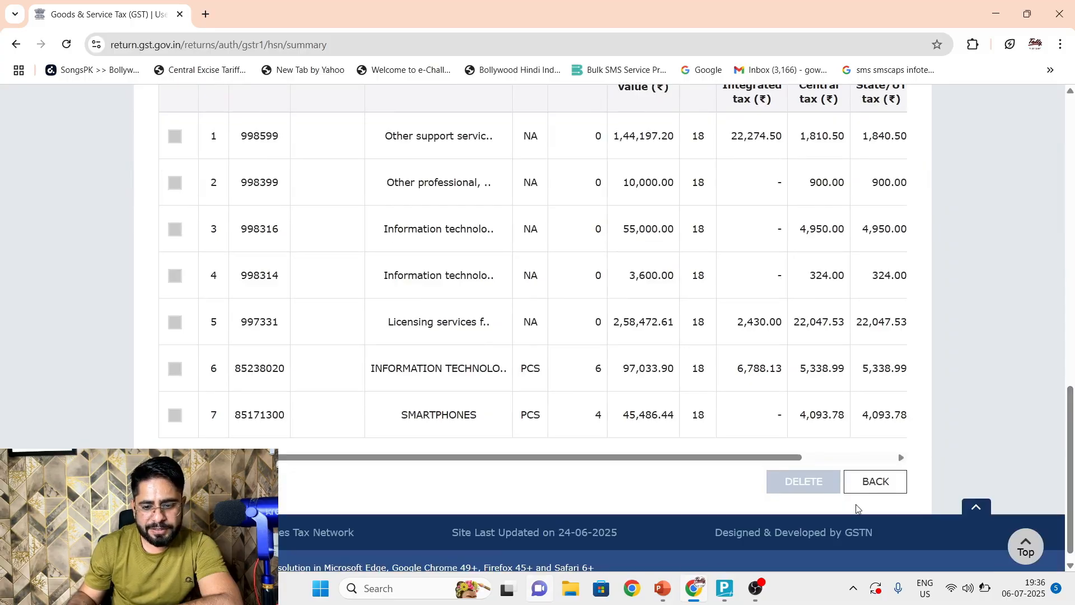
{"action": "left_click", "coordinate": [876, 481]}
Review the Documents Issued section from outward supply invoices down to delivery challans, and return to the GSTR-1 overview
{"action": "scroll", "coordinate": [641, 325], "scroll_direction": "down", "scroll_amount": 7}
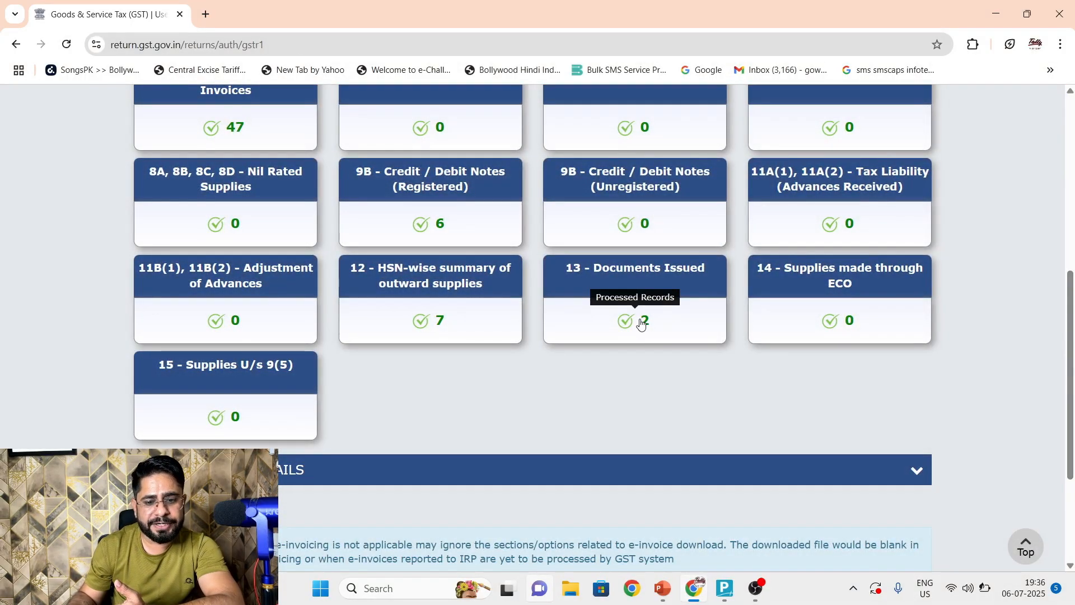
{"action": "left_click", "coordinate": [641, 324]}
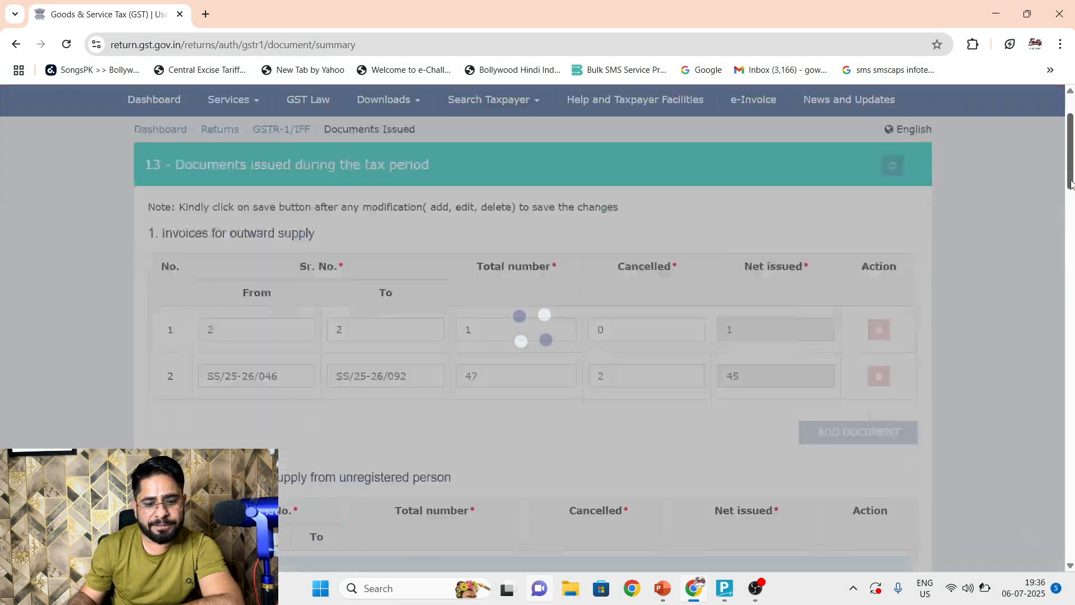
{"action": "scroll", "coordinate": [1069, 173], "scroll_direction": "up", "scroll_amount": 4}
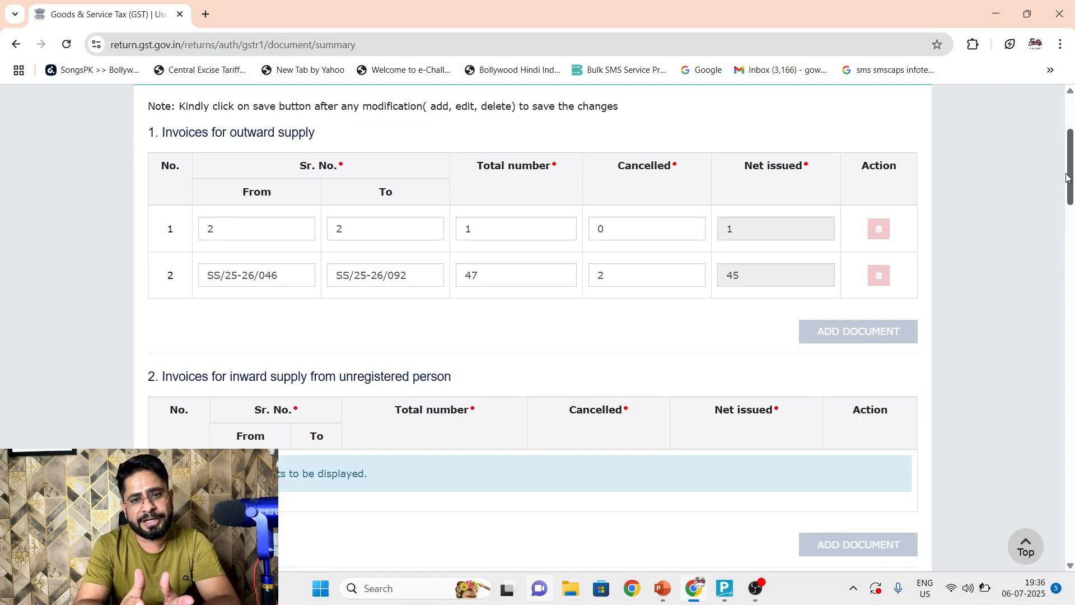
{"action": "left_click_drag", "start_coordinate": [1067, 179], "coordinate": [912, 555]}
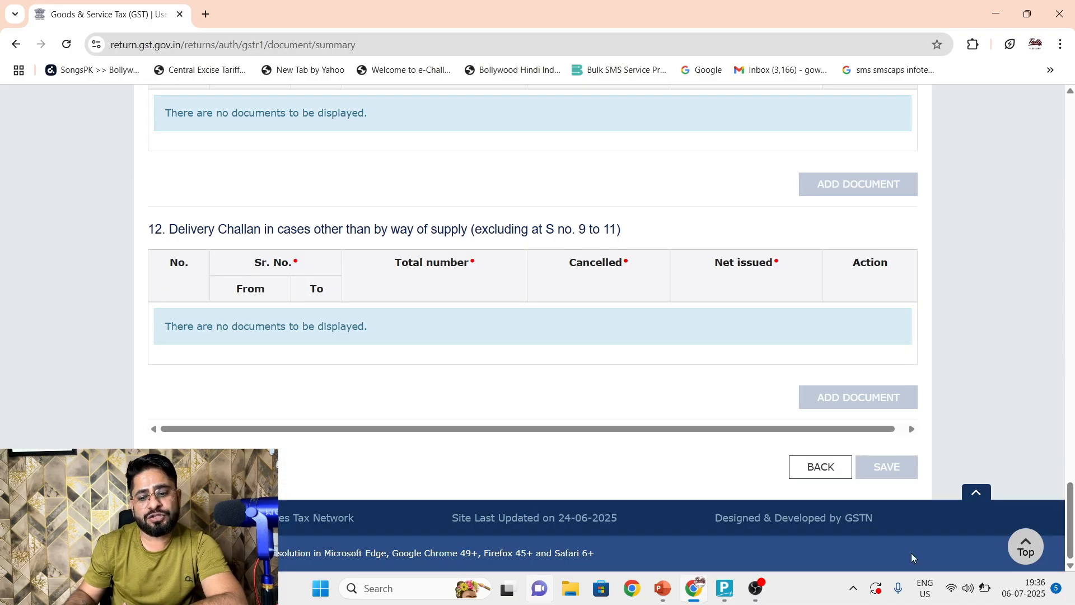
{"action": "left_click", "coordinate": [811, 460]}
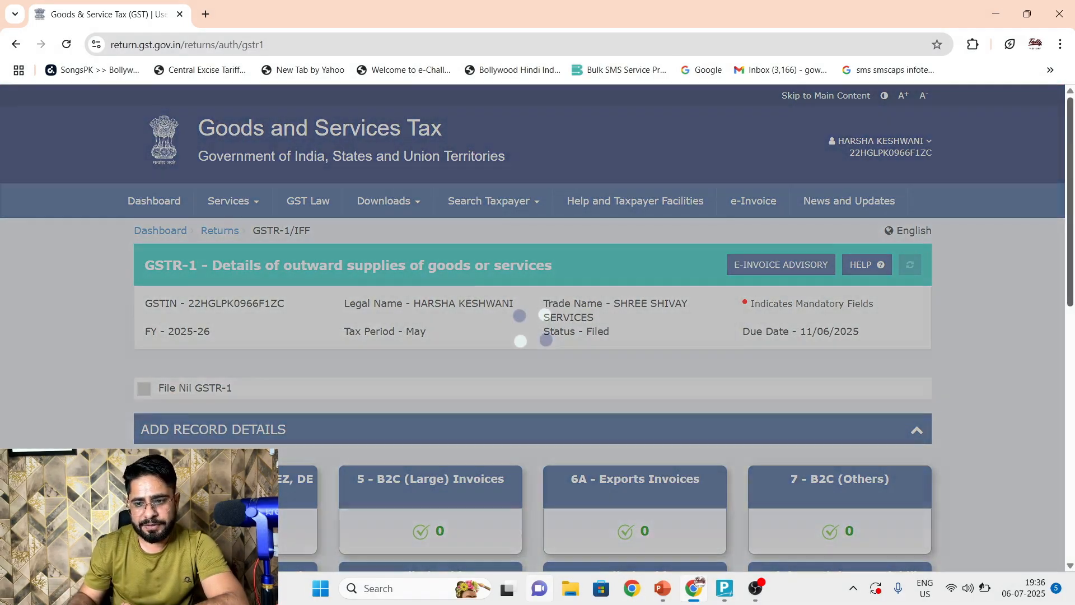
Look over the rest of the GSTR-1 page and go back to the File Returns page
{"action": "left_click_drag", "start_coordinate": [1071, 152], "coordinate": [1074, 274]}
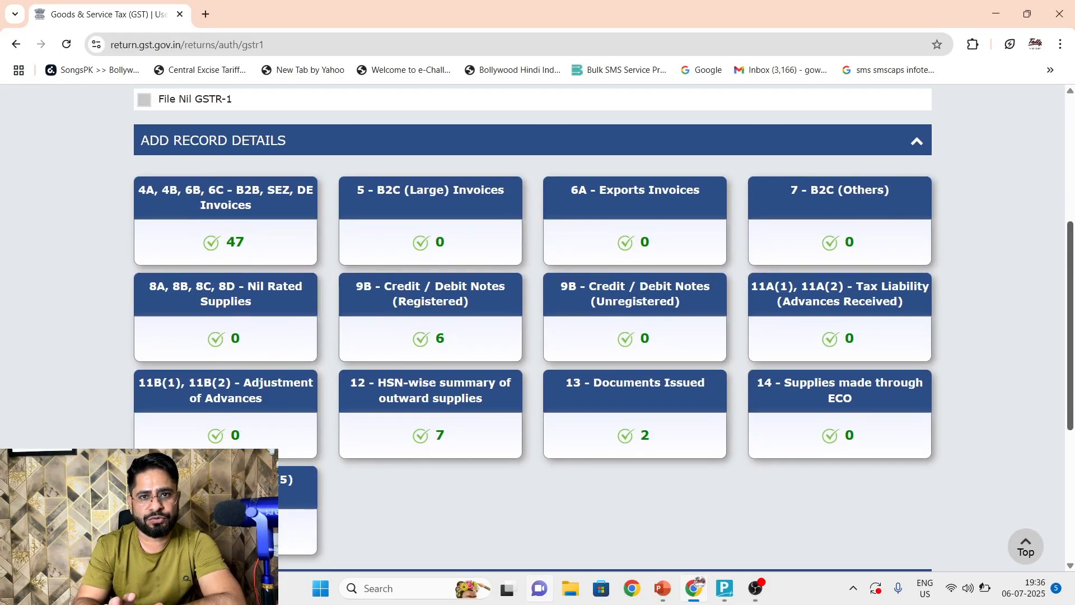
{"action": "scroll", "coordinate": [650, 454], "scroll_direction": "down", "scroll_amount": 5}
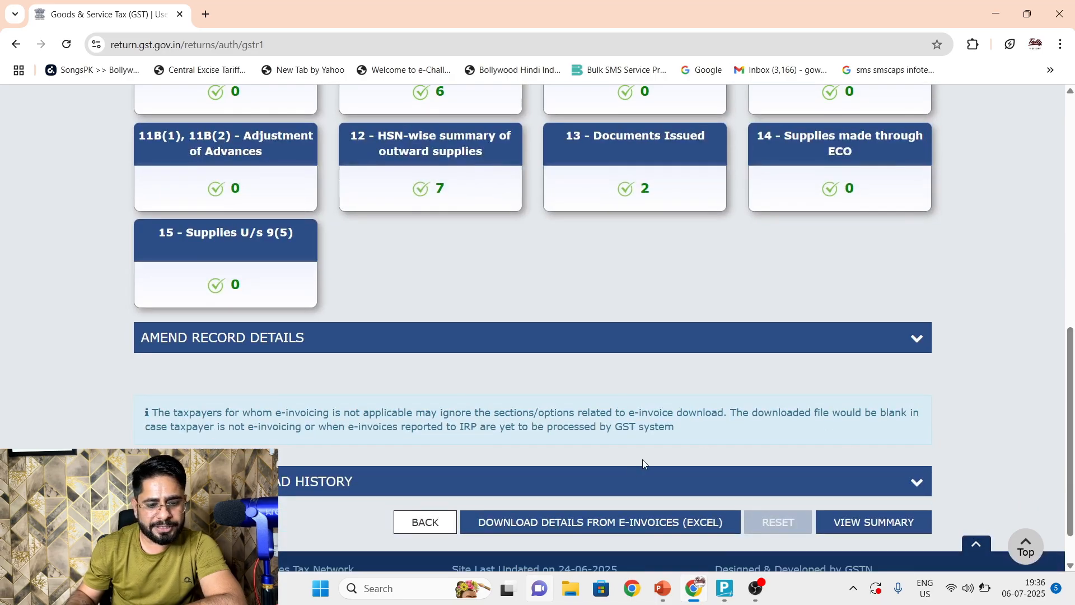
{"action": "left_click", "coordinate": [436, 525]}
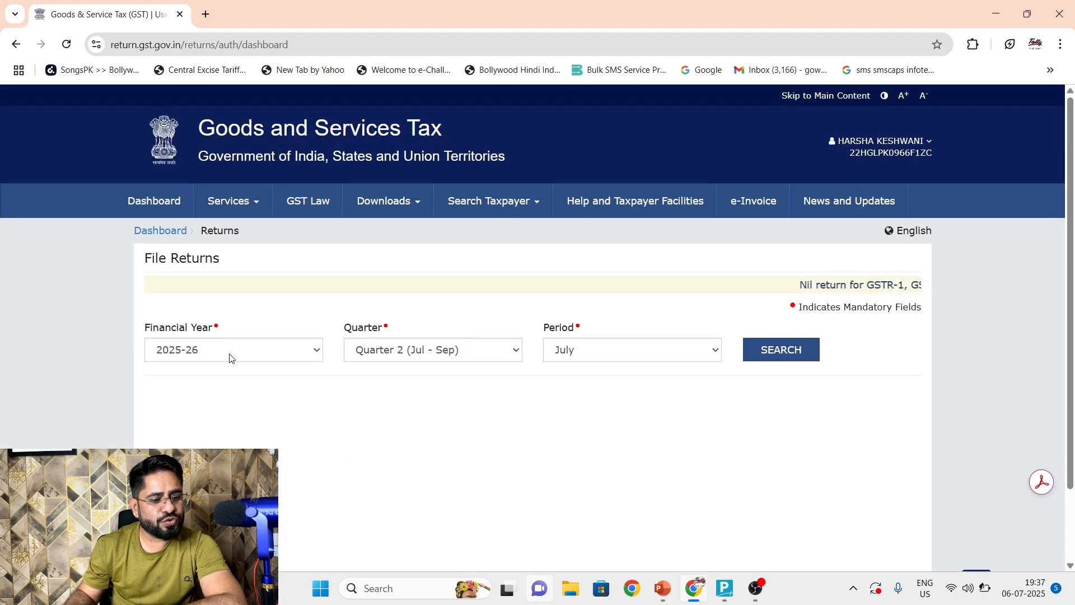
Select Quarter 1 (Apr - Jun) and May again for 2025-26 and search for the returns
{"action": "left_click", "coordinate": [446, 351]}
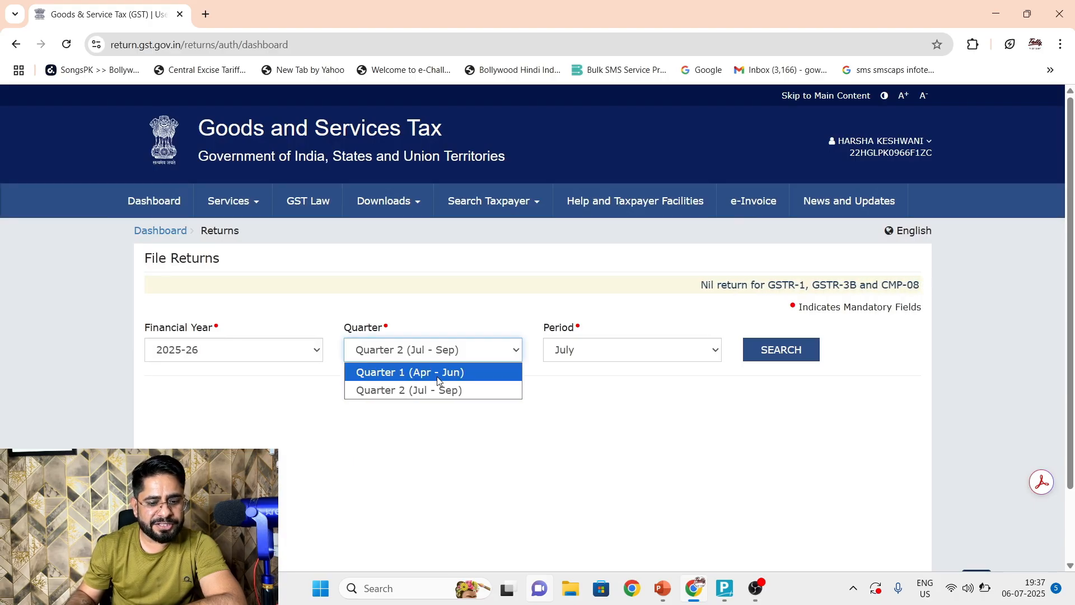
{"action": "left_click", "coordinate": [400, 373]}
{"action": "left_click", "coordinate": [584, 350]}
{"action": "left_click", "coordinate": [581, 392]}
{"action": "left_click", "coordinate": [777, 357]}
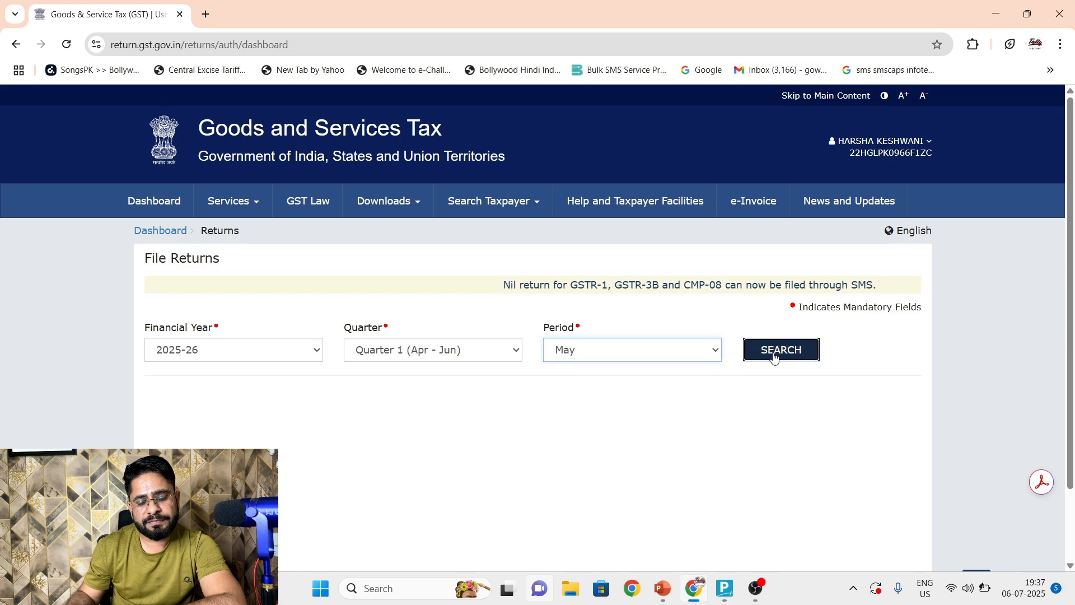
View the filed GSTR-3B for May, dismiss the system generated summary and look over its table tiles
{"action": "scroll", "coordinate": [950, 415], "scroll_direction": "down", "scroll_amount": 7}
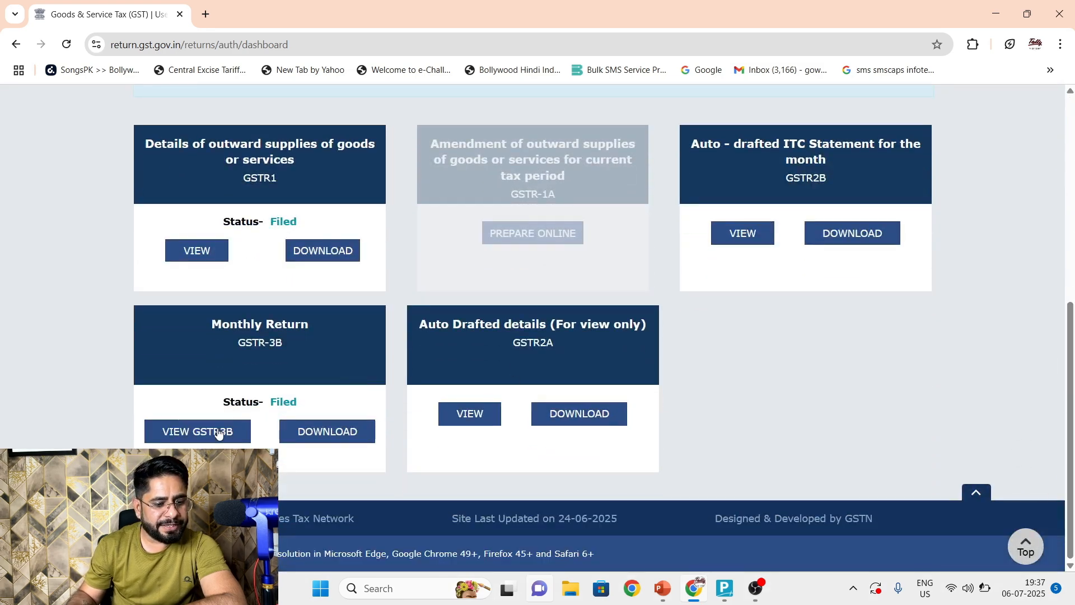
{"action": "left_click", "coordinate": [218, 433]}
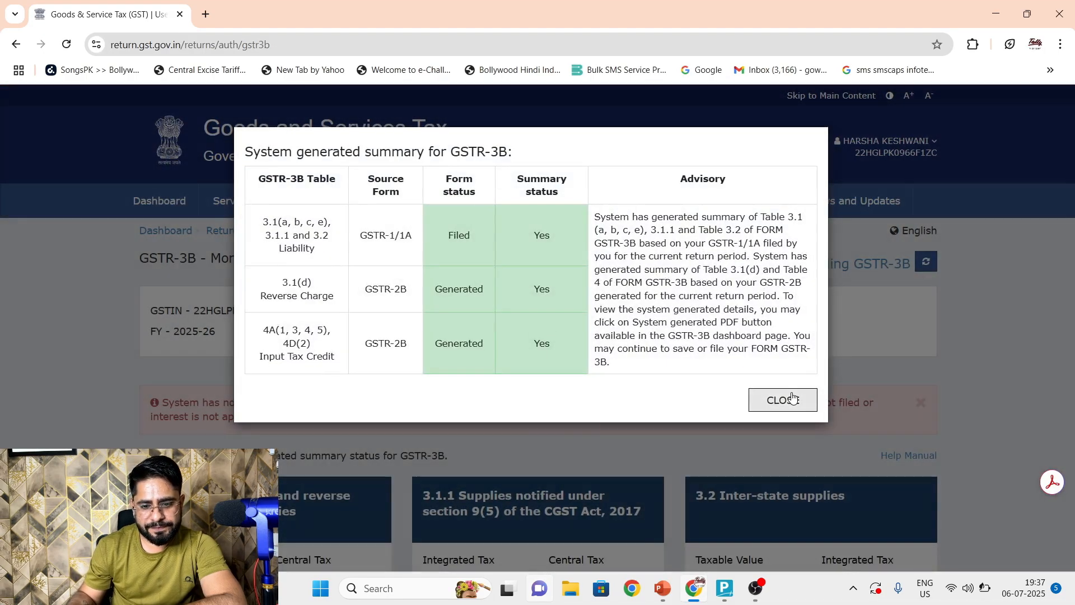
{"action": "left_click", "coordinate": [792, 399]}
{"action": "scroll", "coordinate": [1070, 293], "scroll_direction": "down", "scroll_amount": 6}
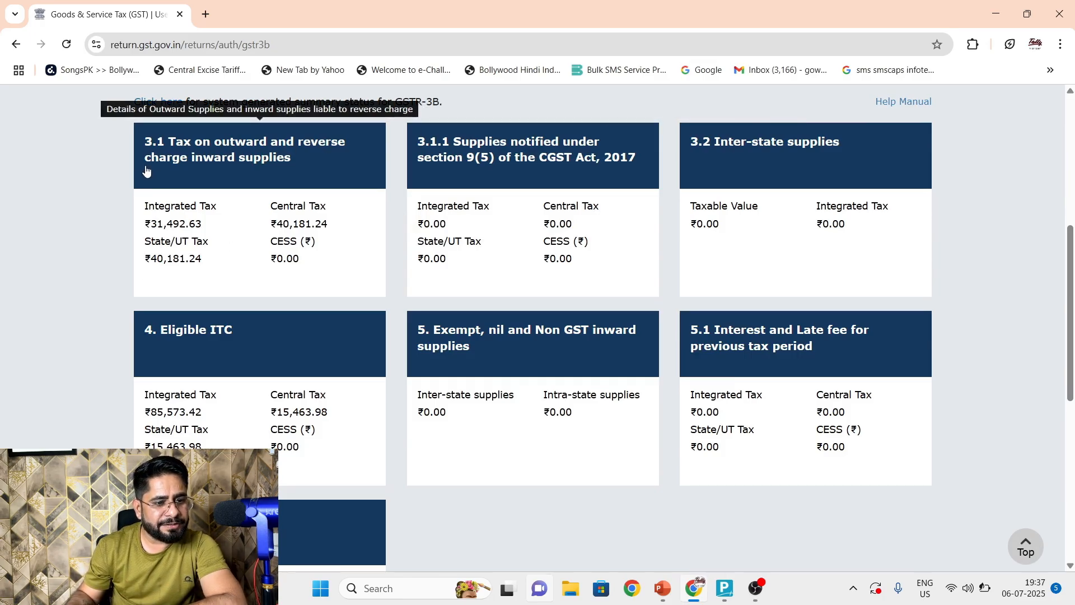
Review table 3.1 on outward and reverse charge inward supplies, accepting the IGST refund guidelines, and return to the GSTR-3B overview
{"action": "left_click", "coordinate": [176, 177]}
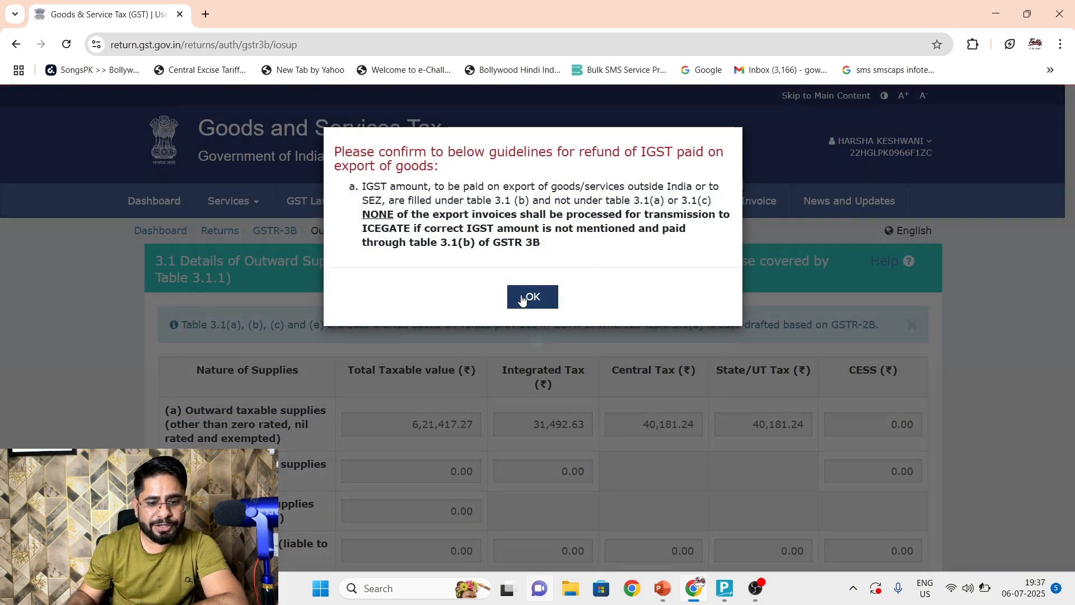
{"action": "left_click", "coordinate": [533, 297]}
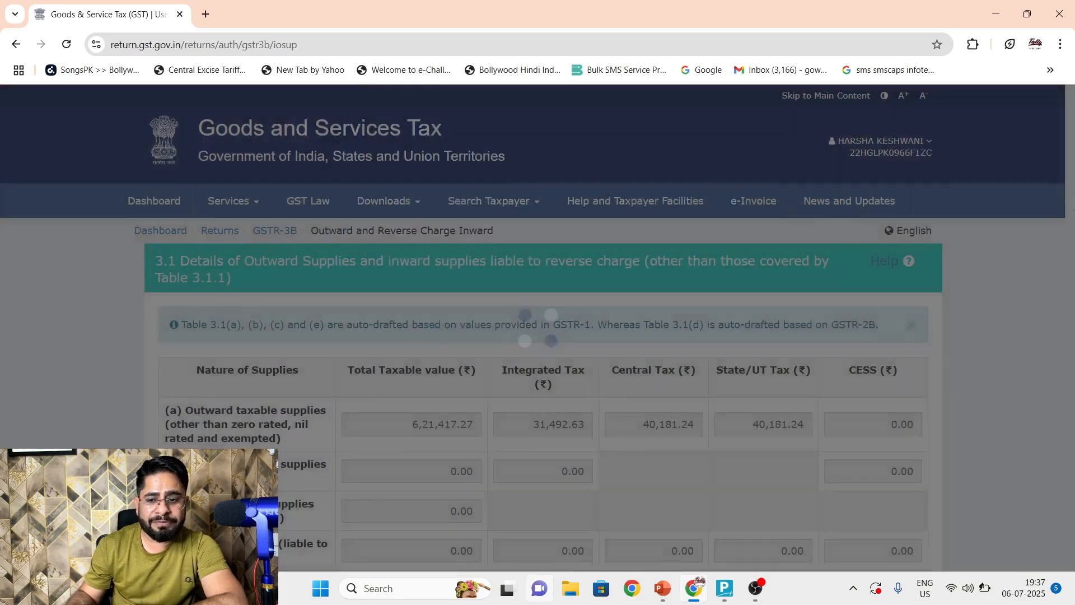
{"action": "scroll", "coordinate": [533, 297], "scroll_direction": "down", "scroll_amount": 2}
{"action": "scroll", "coordinate": [593, 295], "scroll_direction": "down", "scroll_amount": 1}
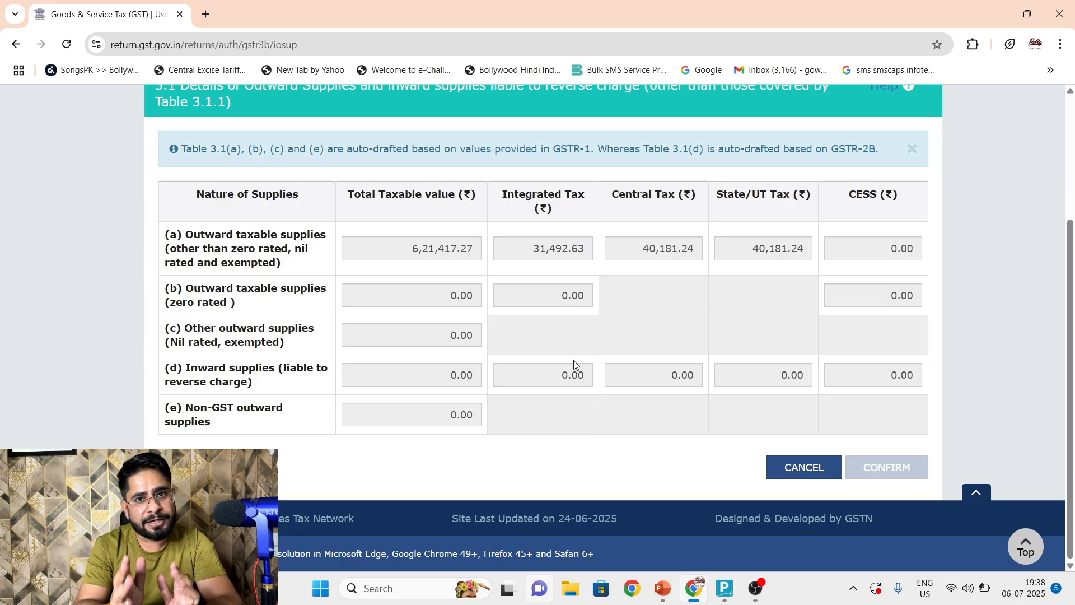
{"action": "left_click", "coordinate": [787, 466]}
Open table 4 Eligible ITC and examine the All other ITC amounts, the ITC reversed and the net ITC available
{"action": "scroll", "coordinate": [308, 341], "scroll_direction": "down", "scroll_amount": 8}
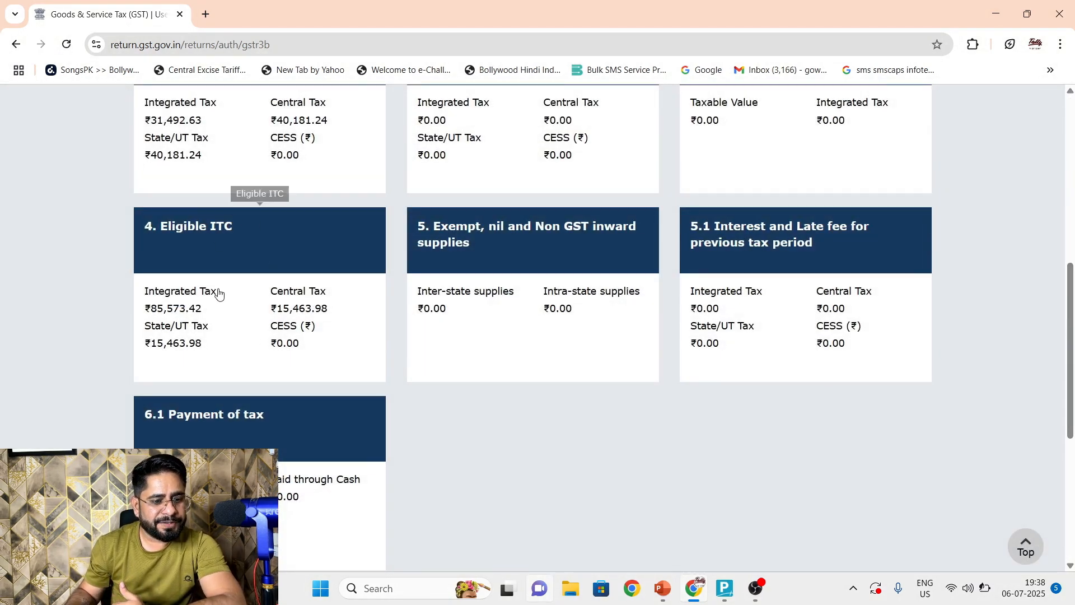
{"action": "left_click", "coordinate": [228, 319]}
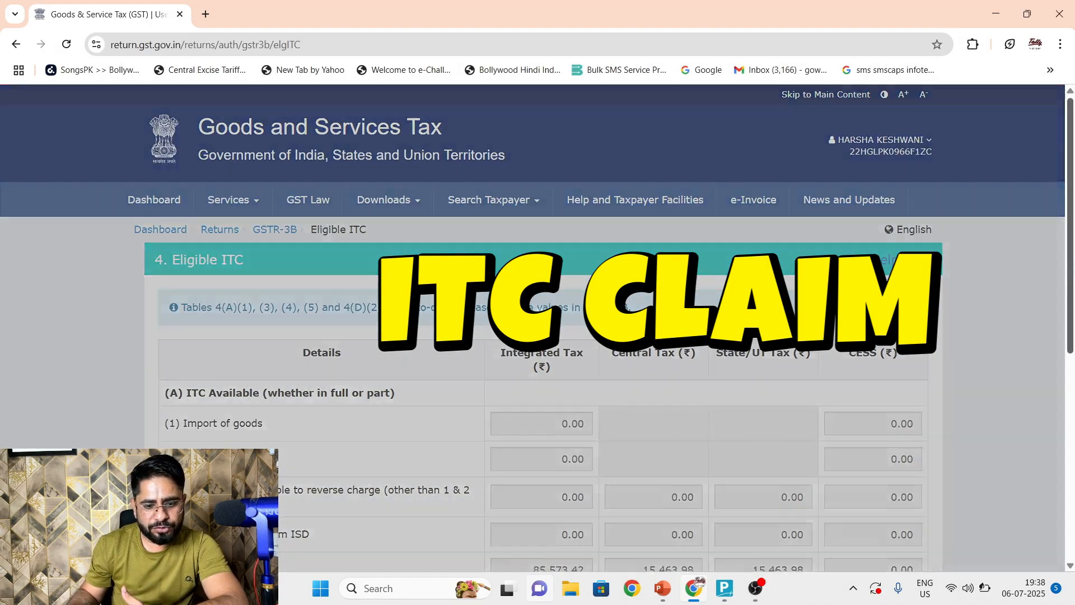
{"action": "scroll", "coordinate": [191, 344], "scroll_direction": "down", "scroll_amount": 4}
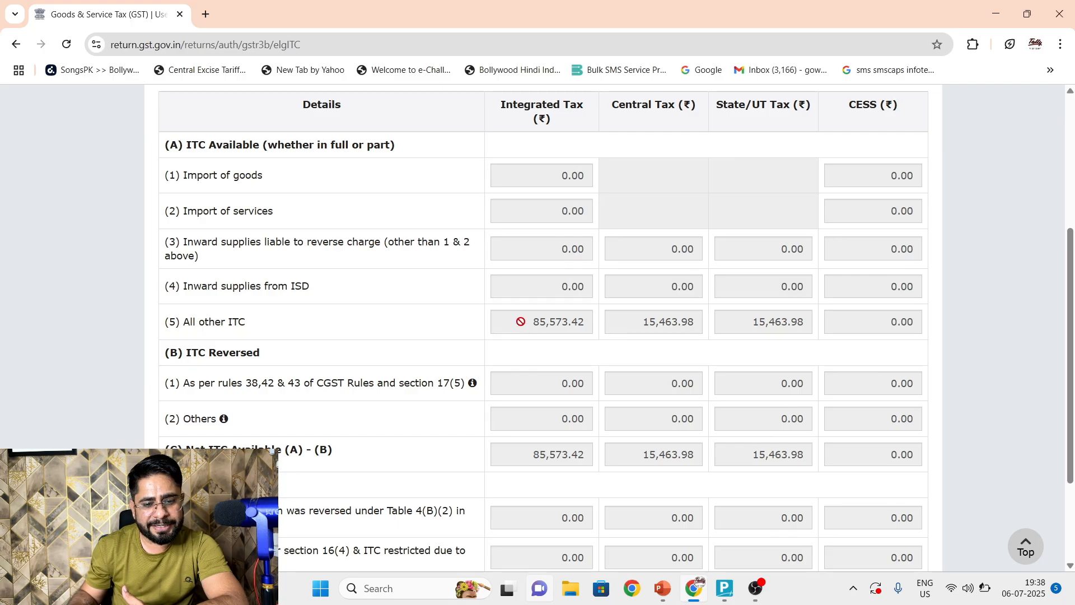
{"action": "left_click_drag", "start_coordinate": [520, 321], "coordinate": [636, 335]}
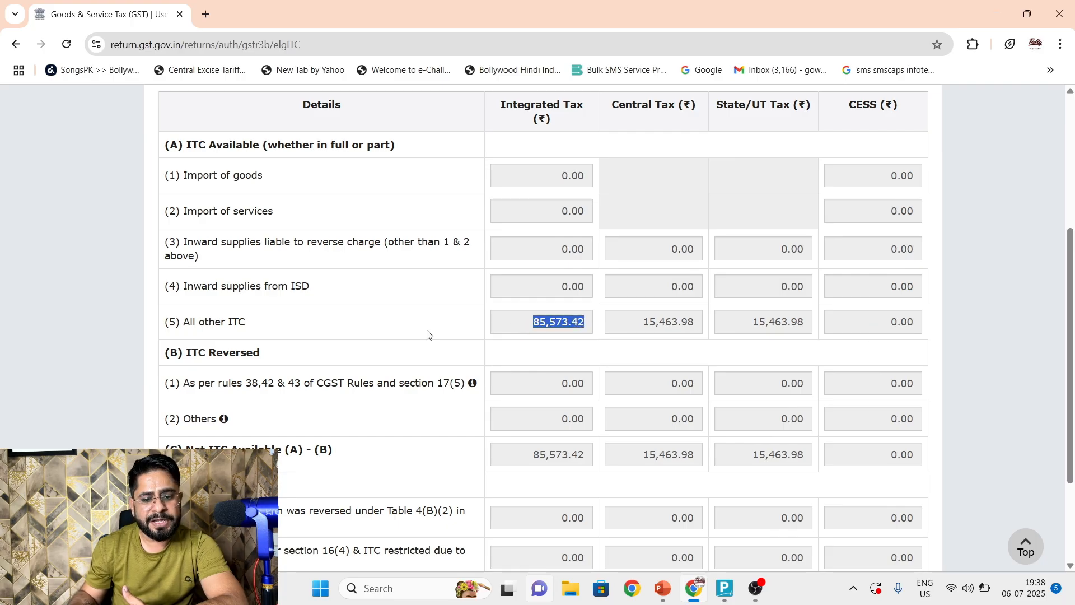
{"action": "left_click", "coordinate": [401, 331]}
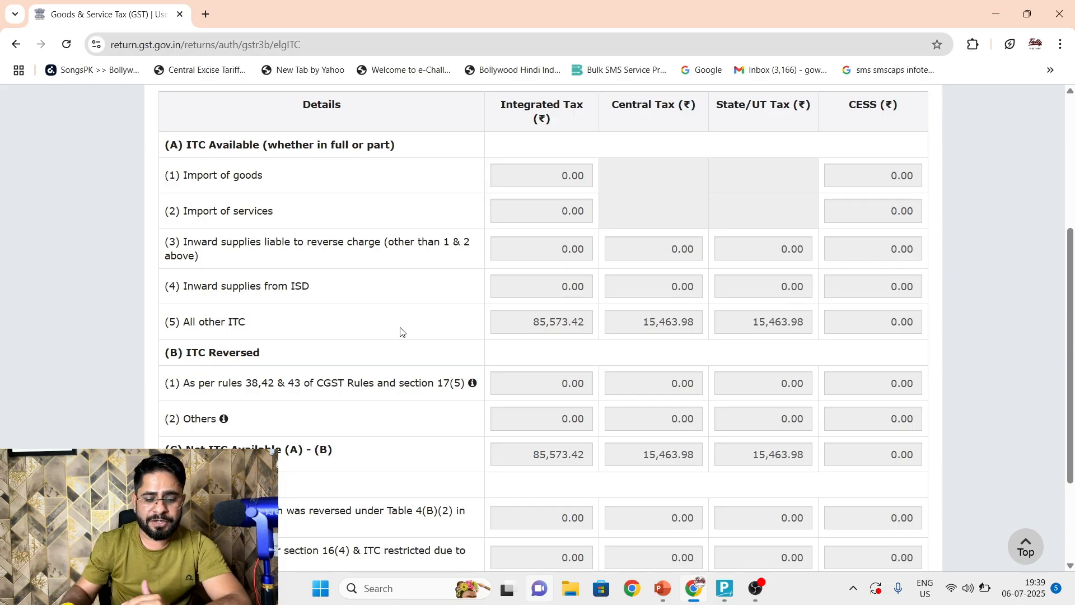
{"action": "left_click_drag", "start_coordinate": [1068, 286], "coordinate": [1069, 354]}
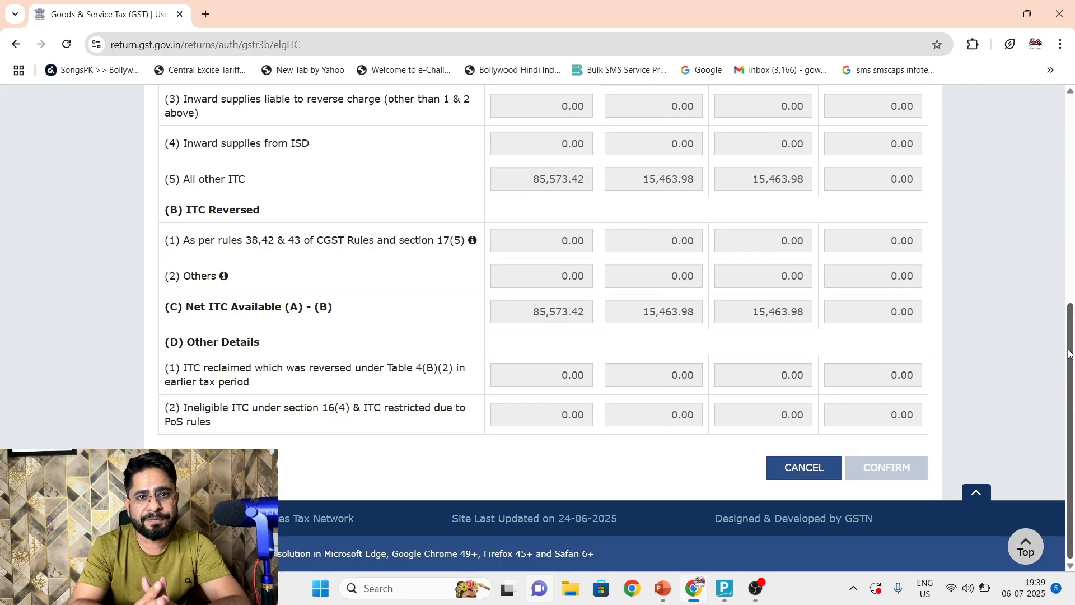